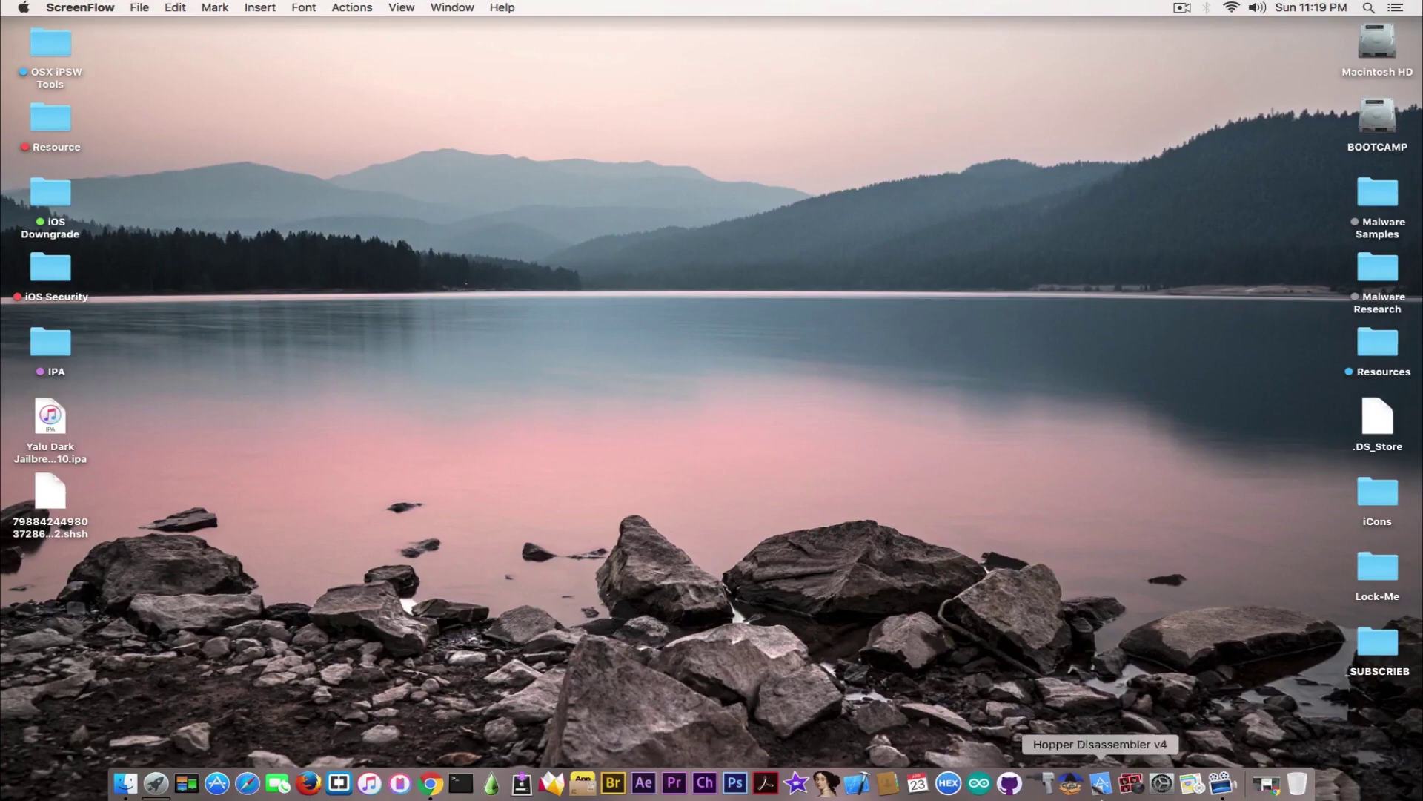
Bring the Chrome window back up, showing the baseband-errors tweet on Twitter.
click(430, 783)
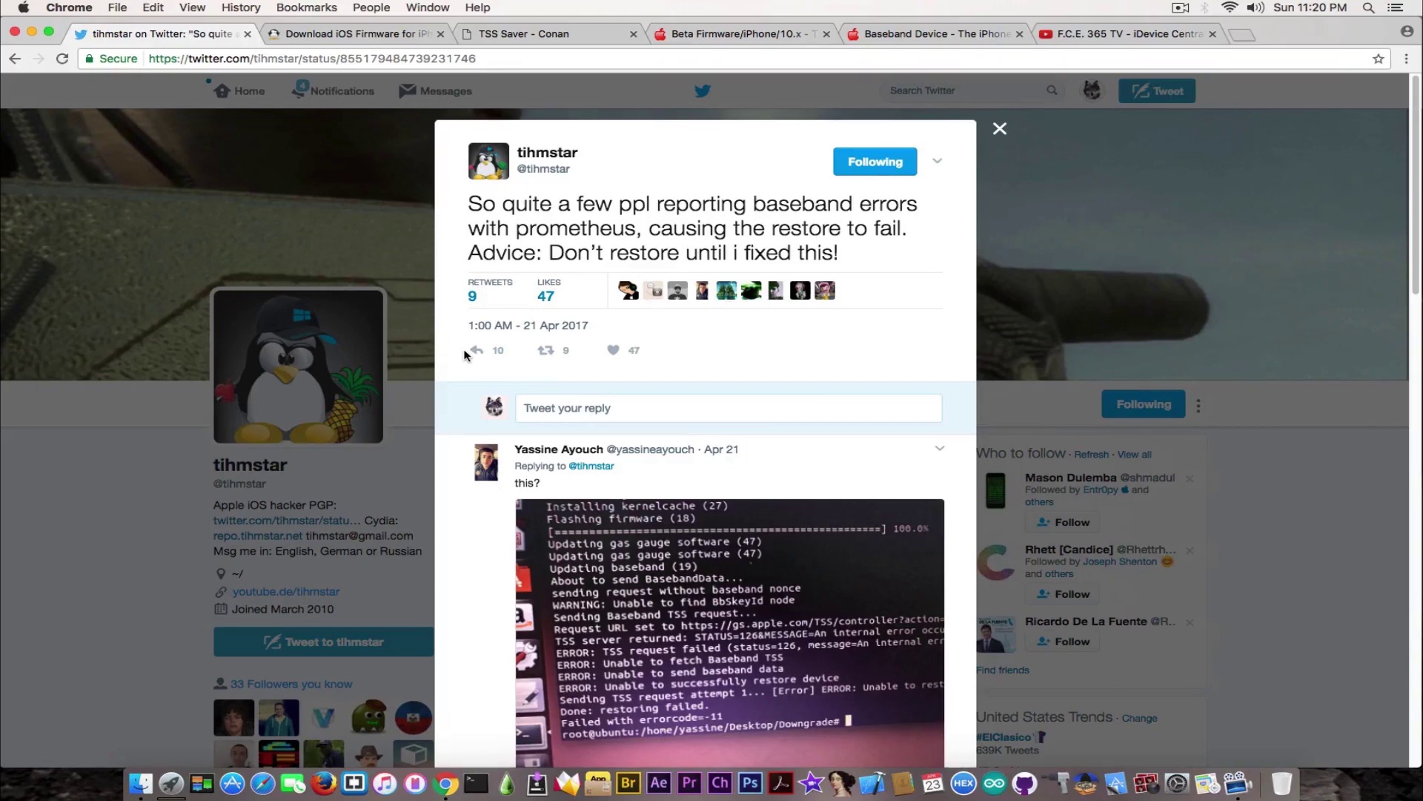
click(917, 34)
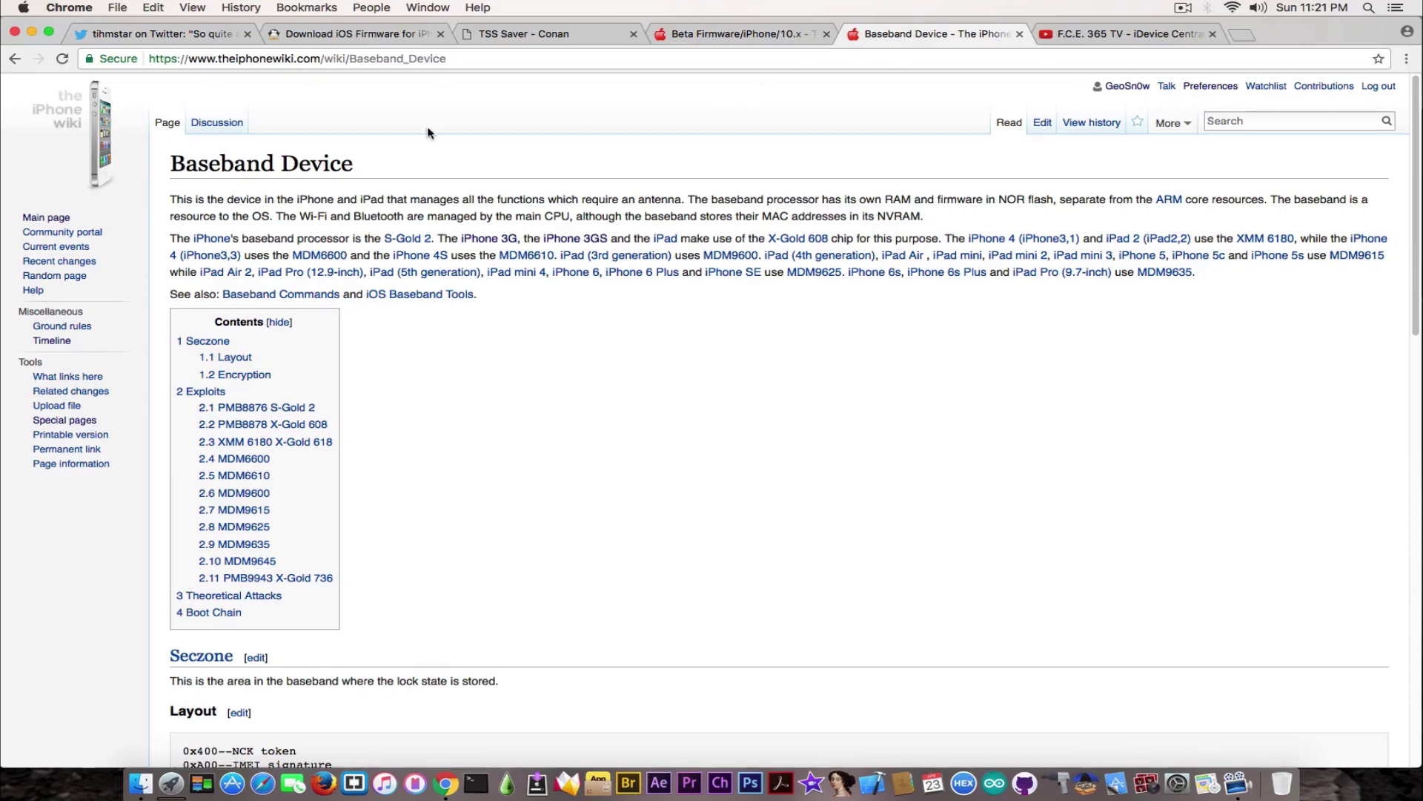
Go from the baseband tweet to IPSW.me's iPhone 6 firmware list of signed and unsigned versions.
click(191, 32)
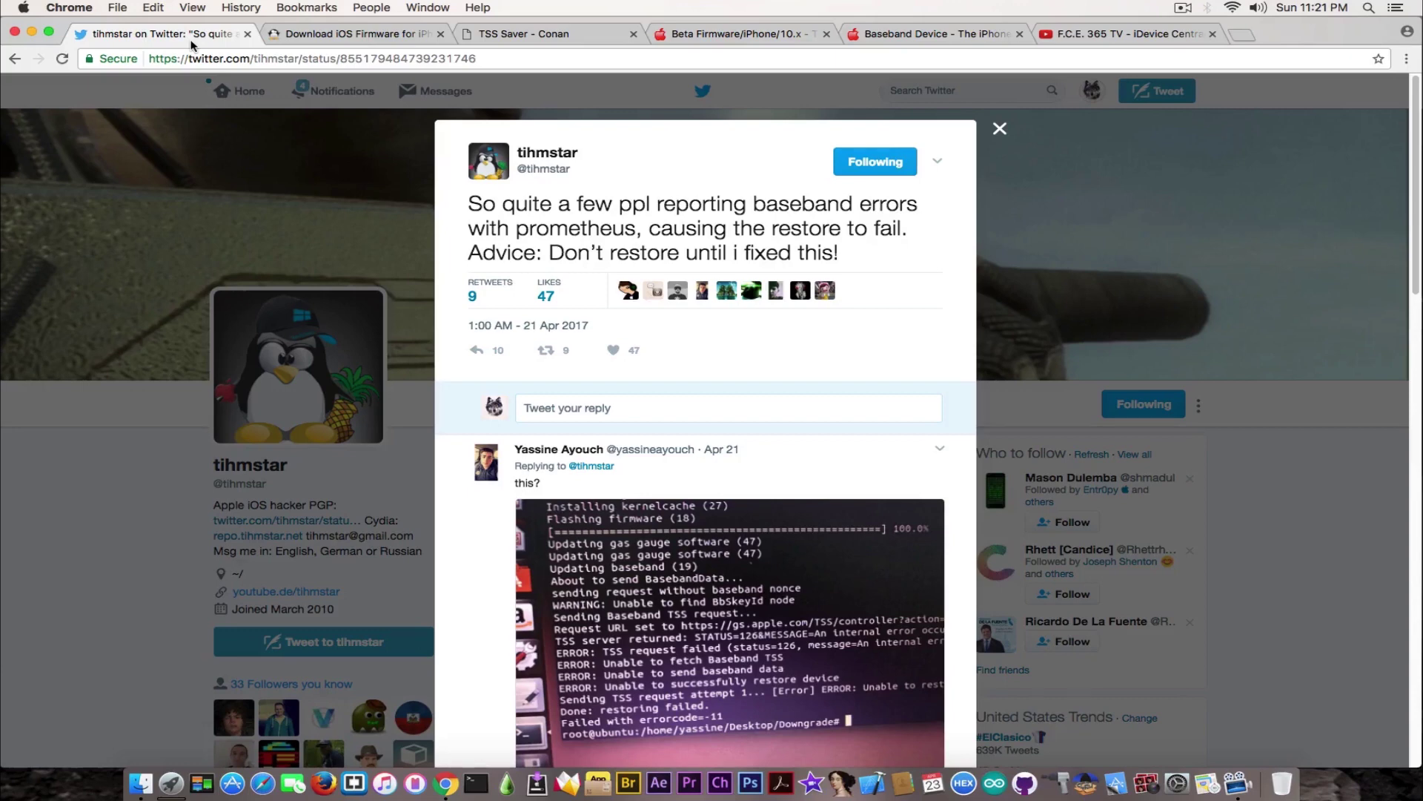
click(317, 35)
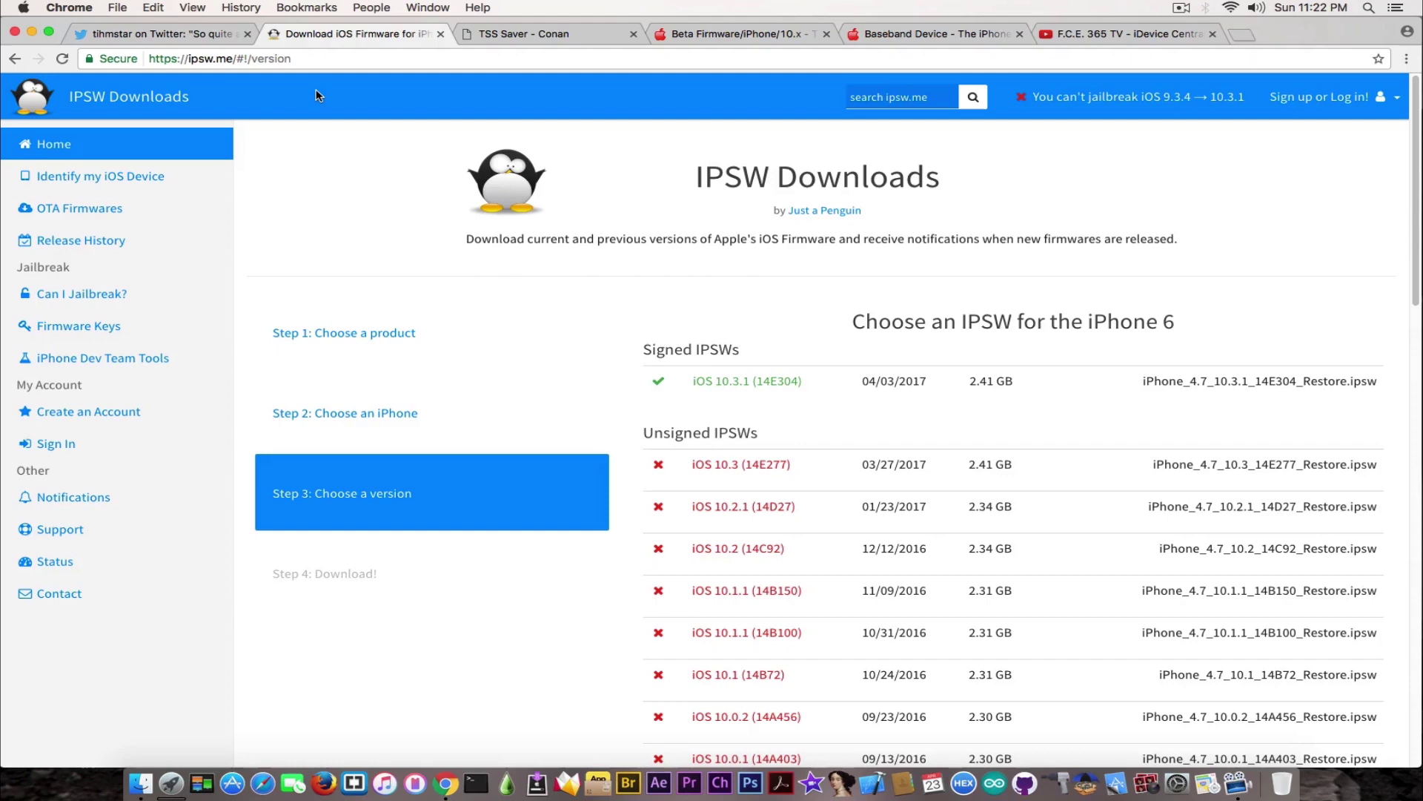
Upload the iOS 10.2 iPod blob file to the TSS Saver SHSH2 blobs checker.
click(473, 35)
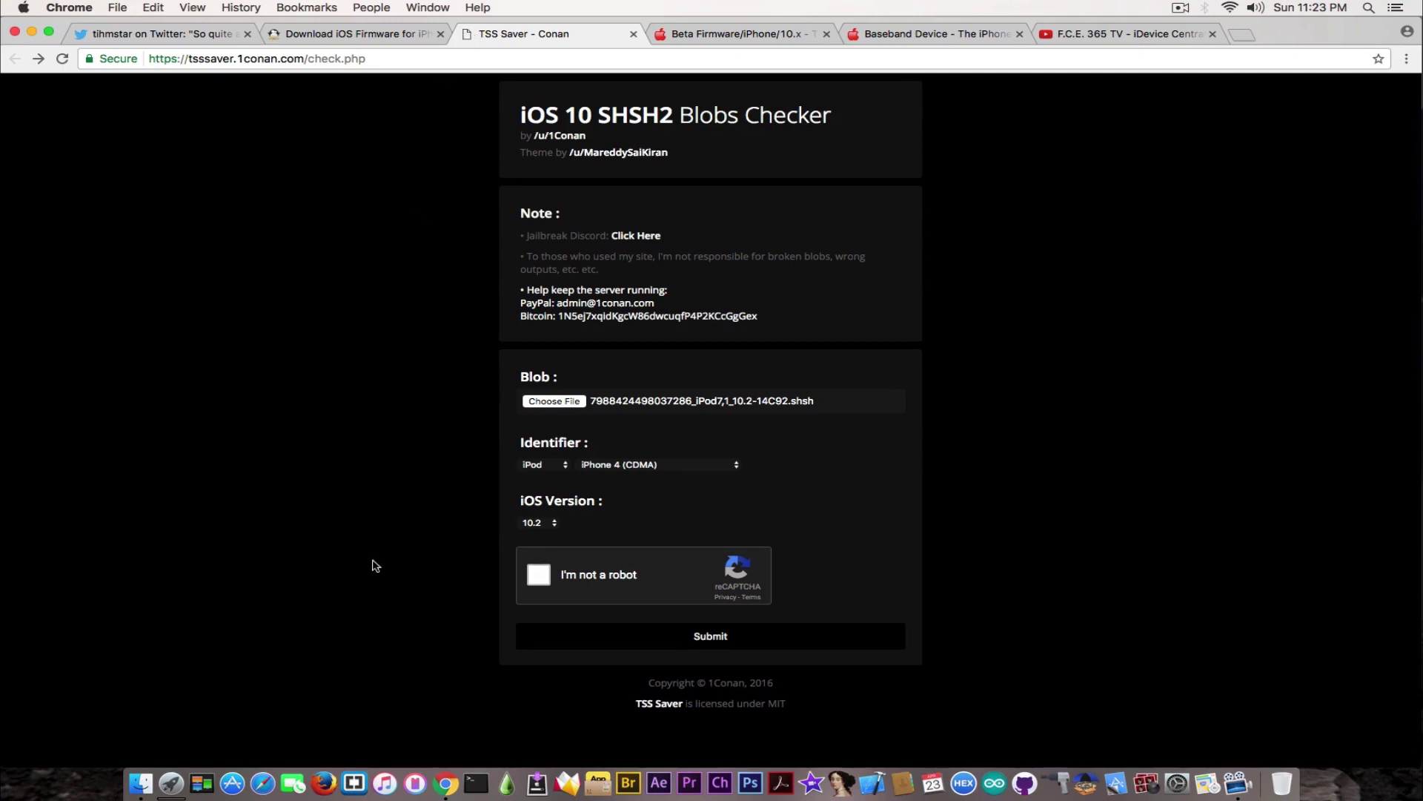
click(577, 412)
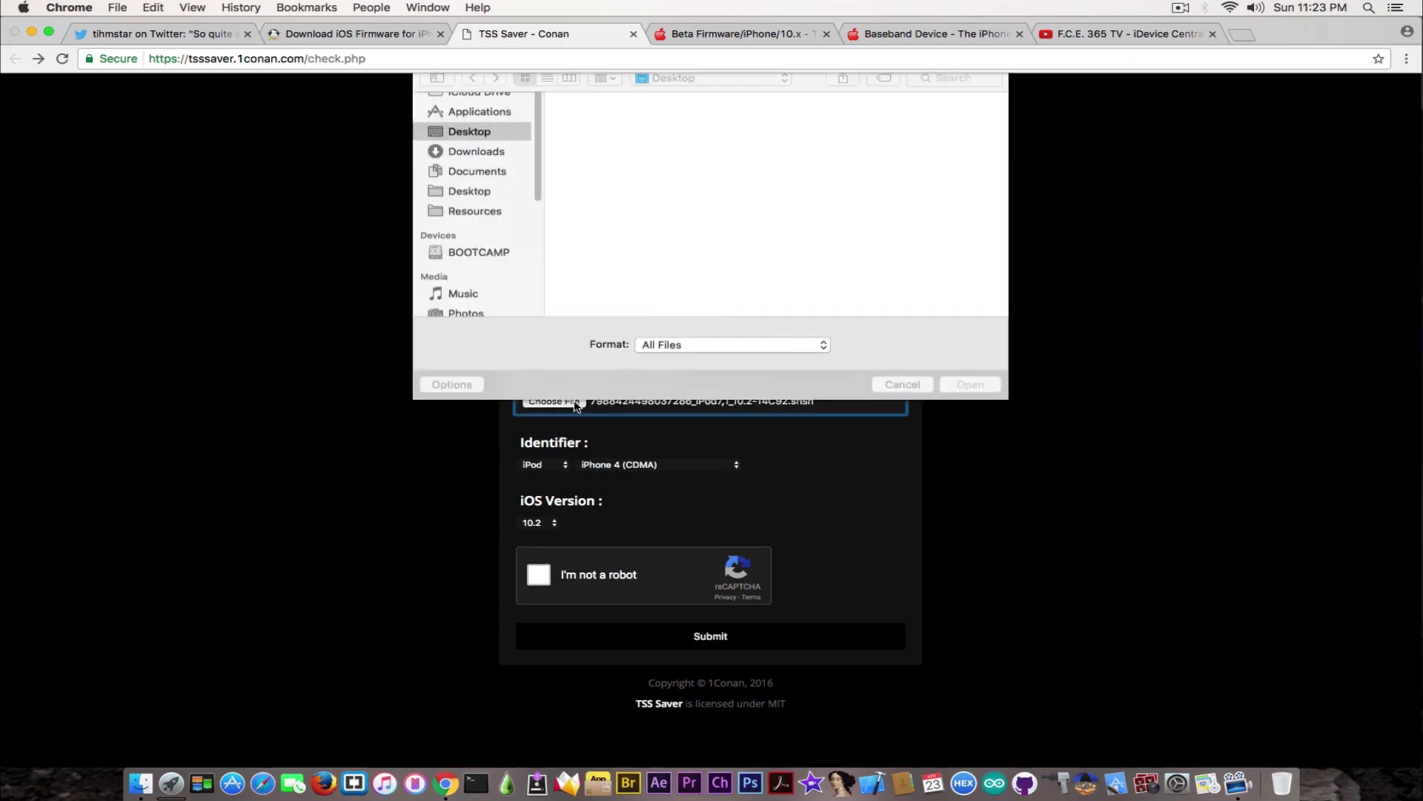
double_click(753, 148)
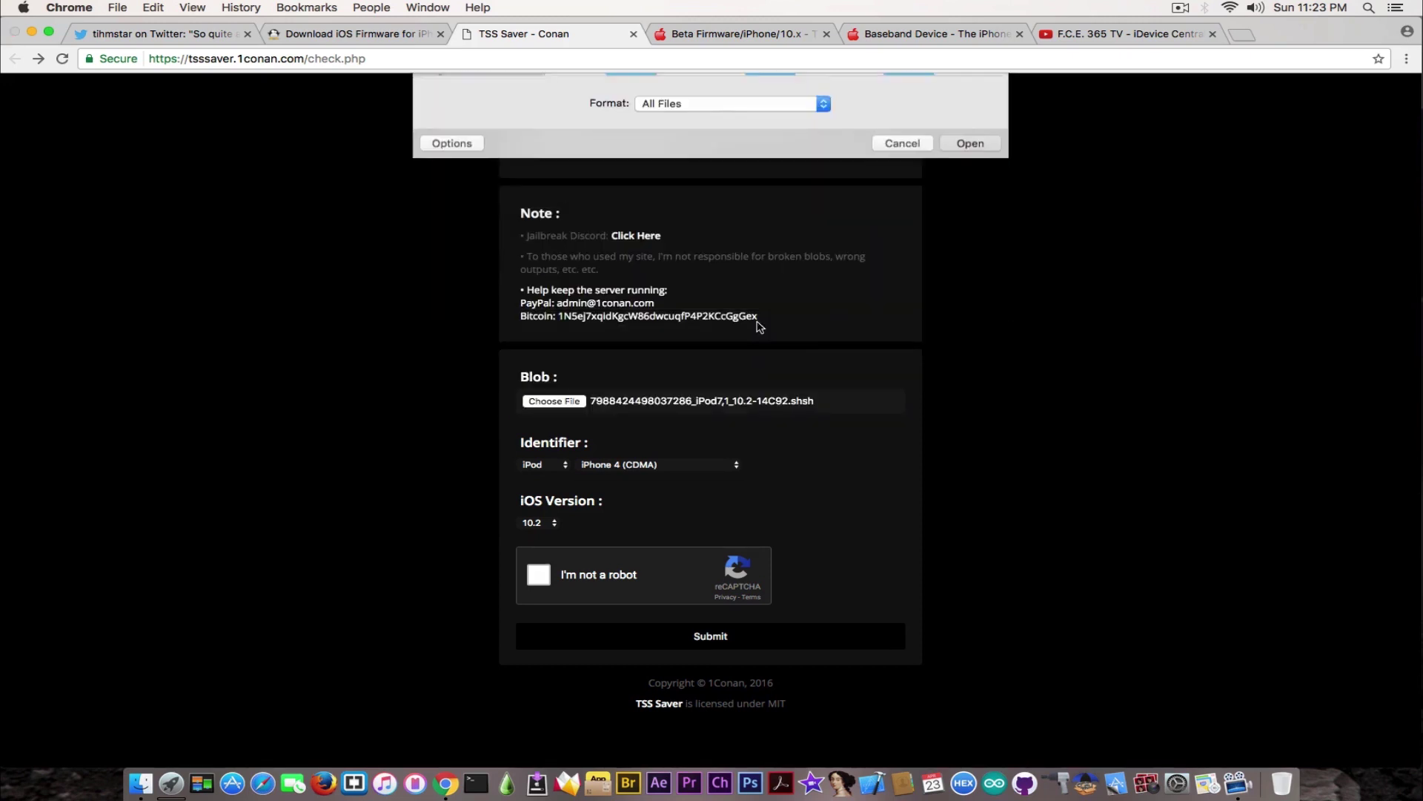
Set the device identifier to iPod, model iPod touch 6.
click(539, 468)
click(538, 467)
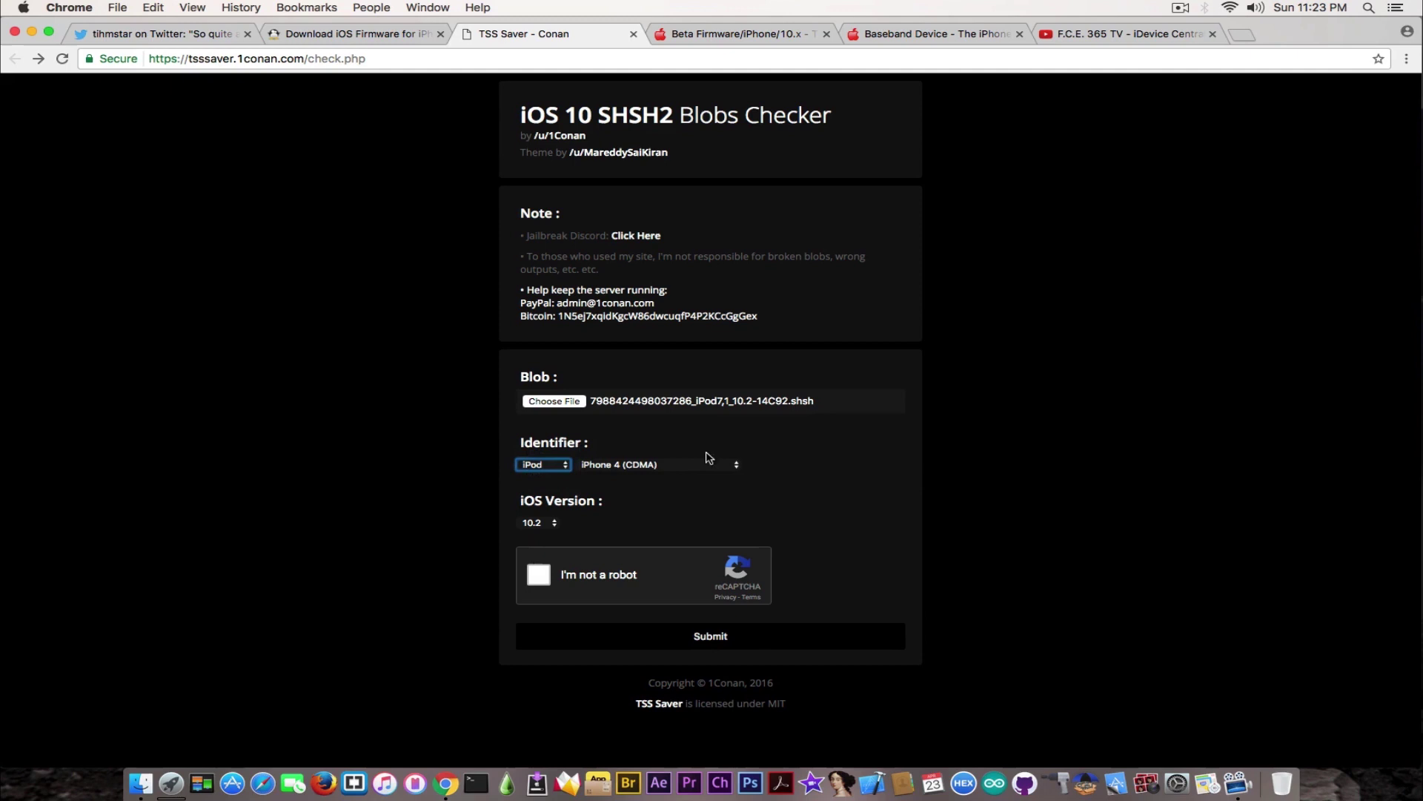
click(700, 467)
click(539, 473)
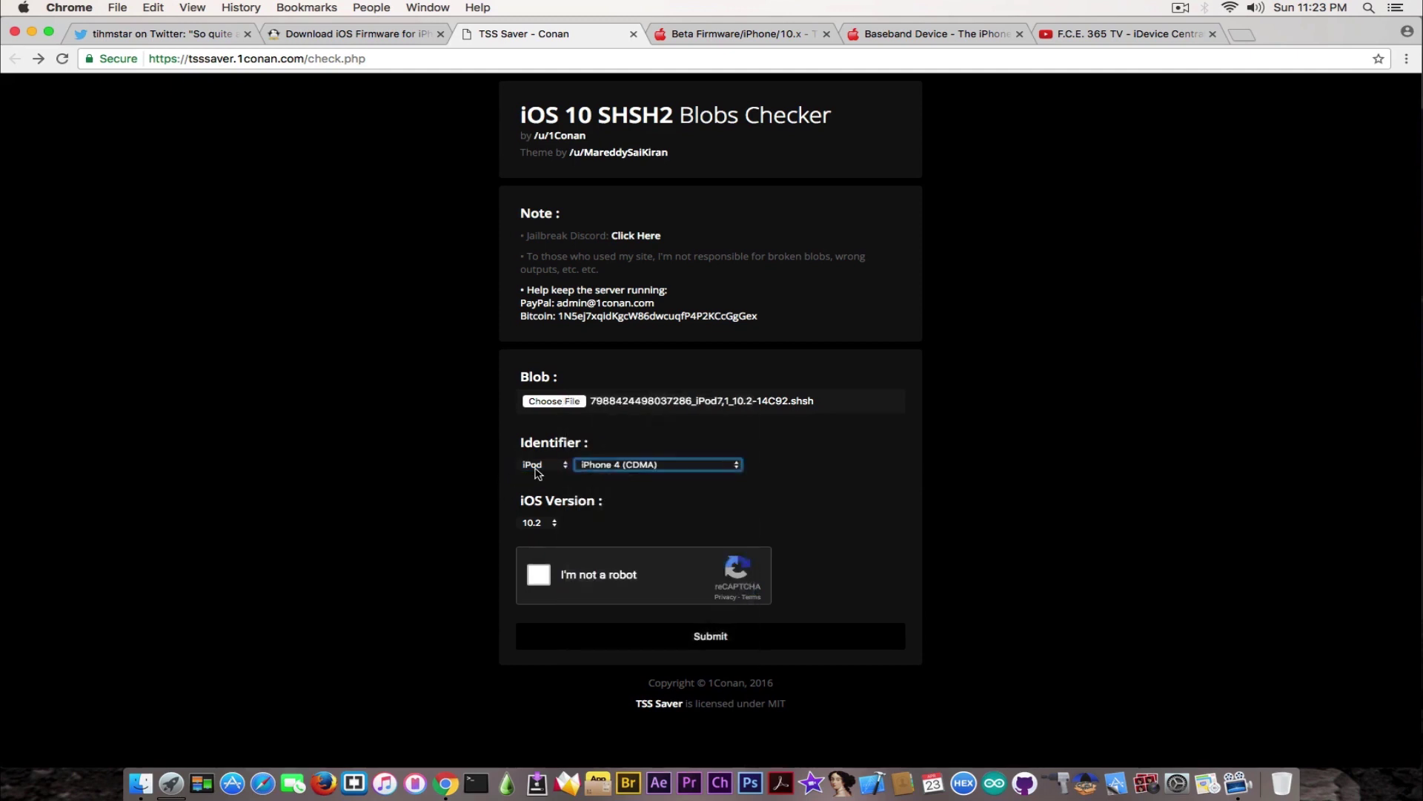
click(539, 467)
click(538, 452)
click(540, 466)
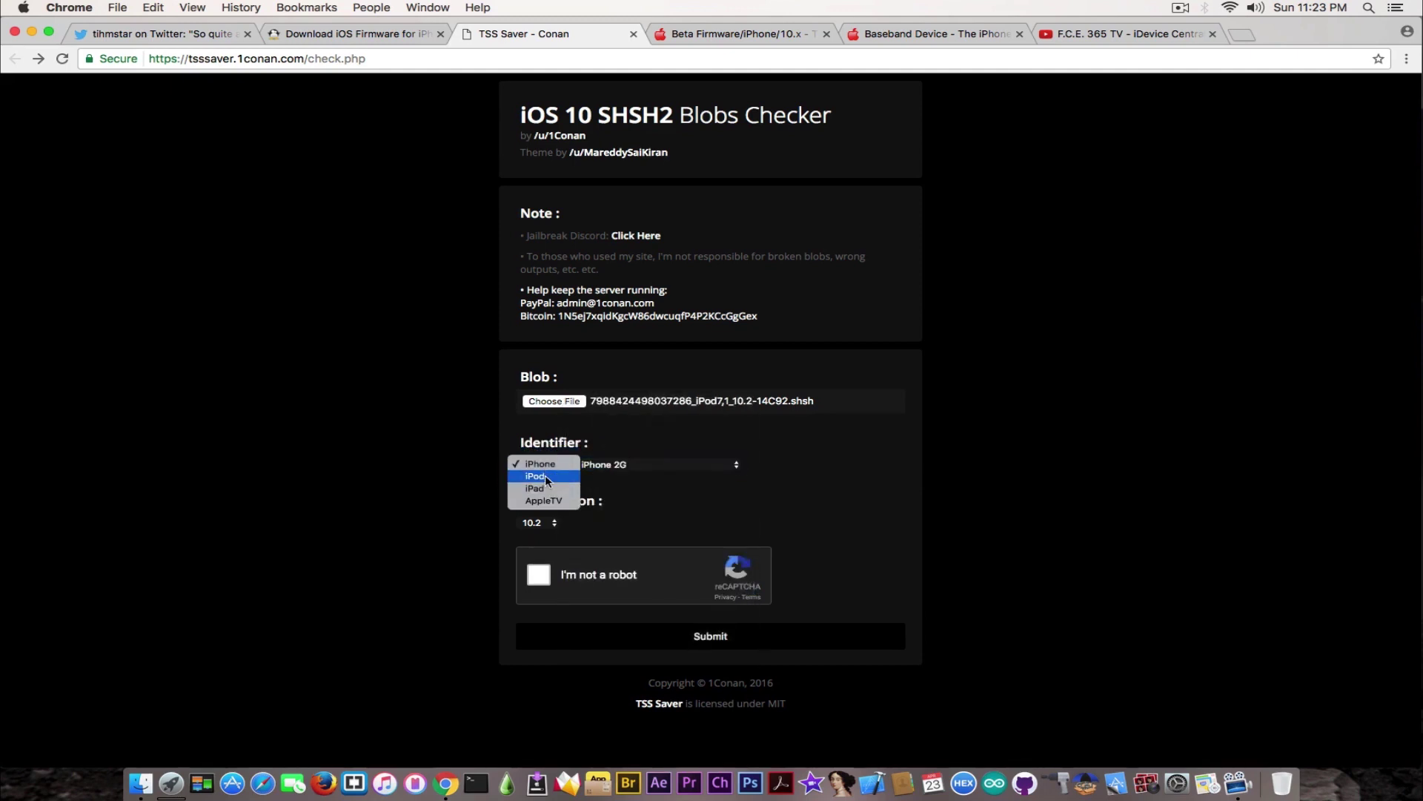
click(543, 478)
click(639, 467)
click(644, 527)
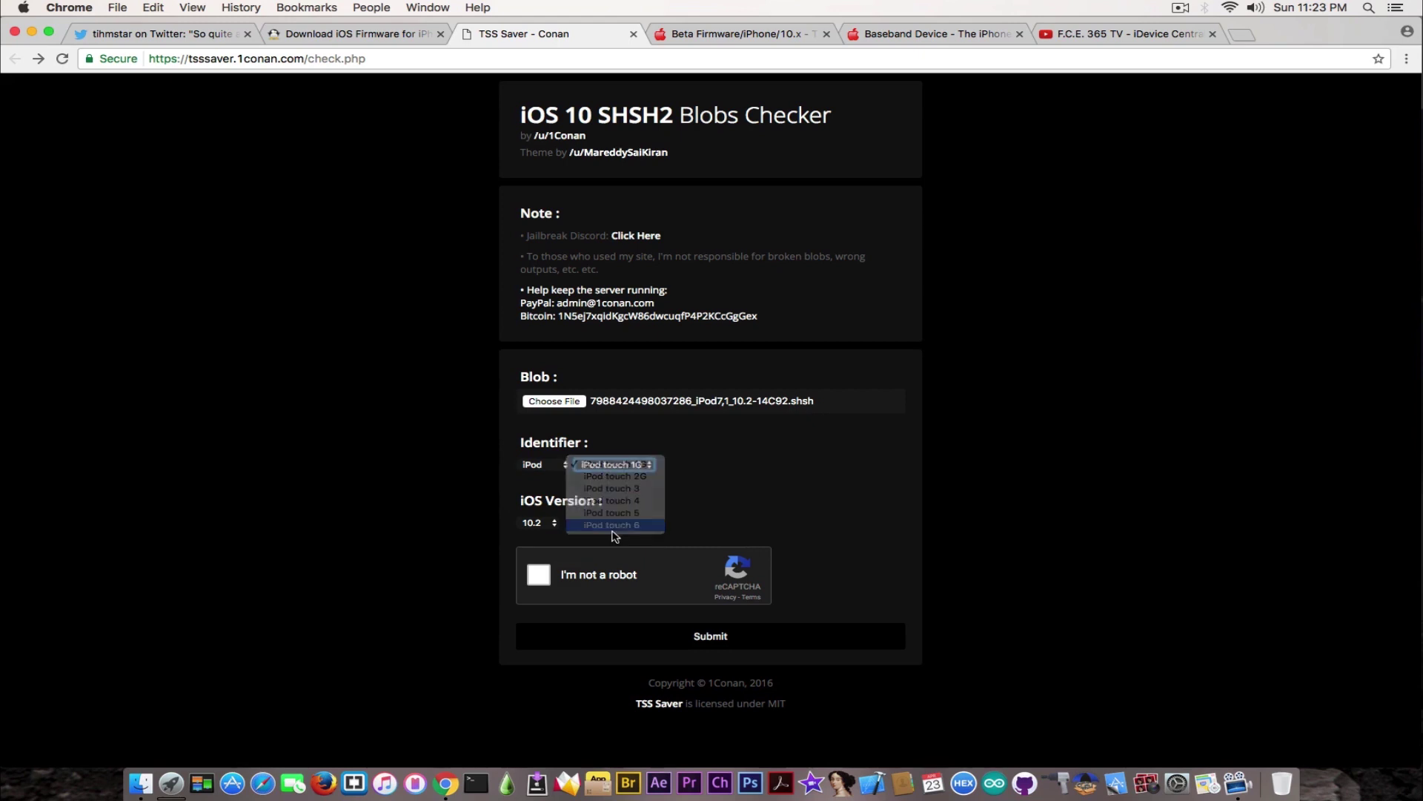
Select iOS version 10.2 and tick the reCAPTCHA 'not a robot' box.
click(550, 526)
click(550, 528)
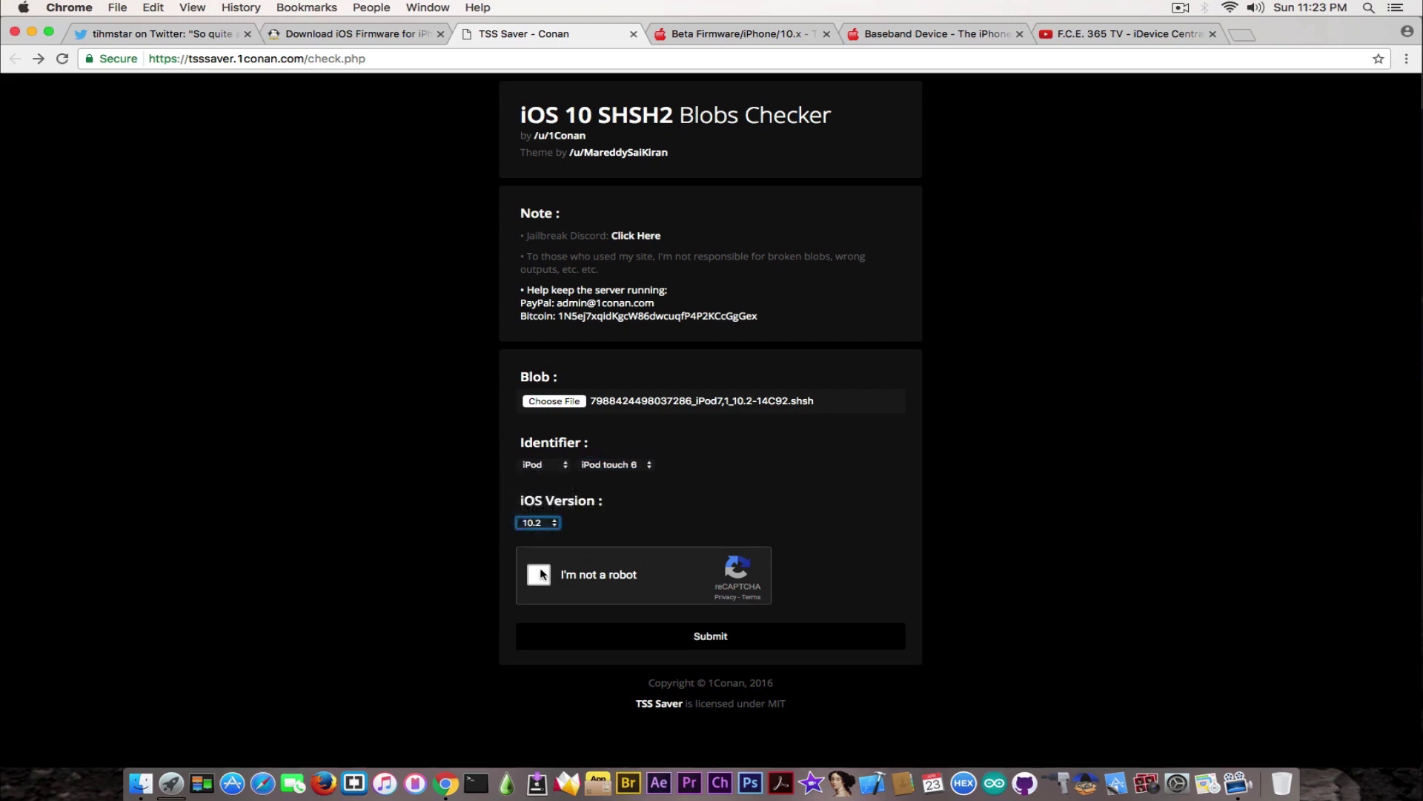
click(545, 522)
click(541, 486)
click(543, 526)
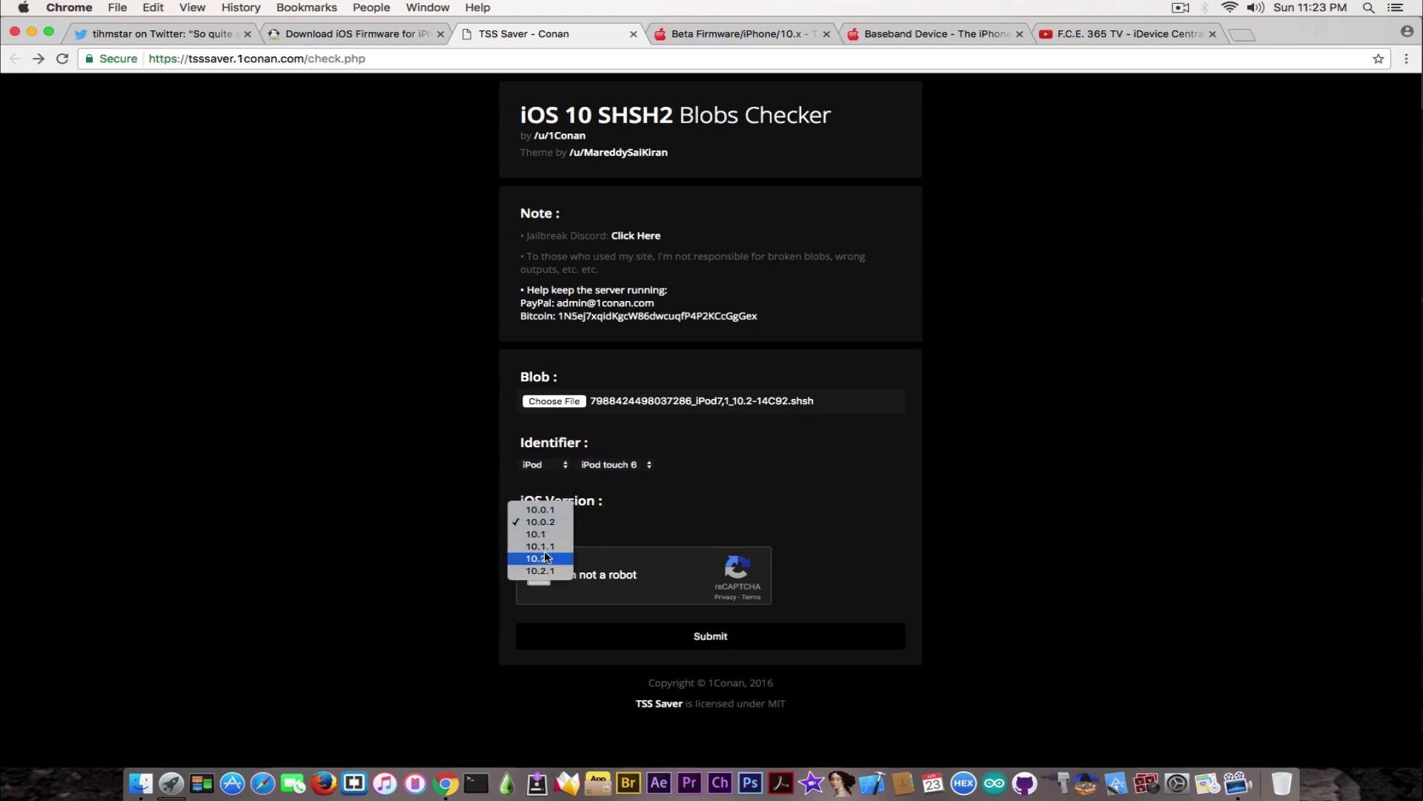
click(545, 557)
click(538, 575)
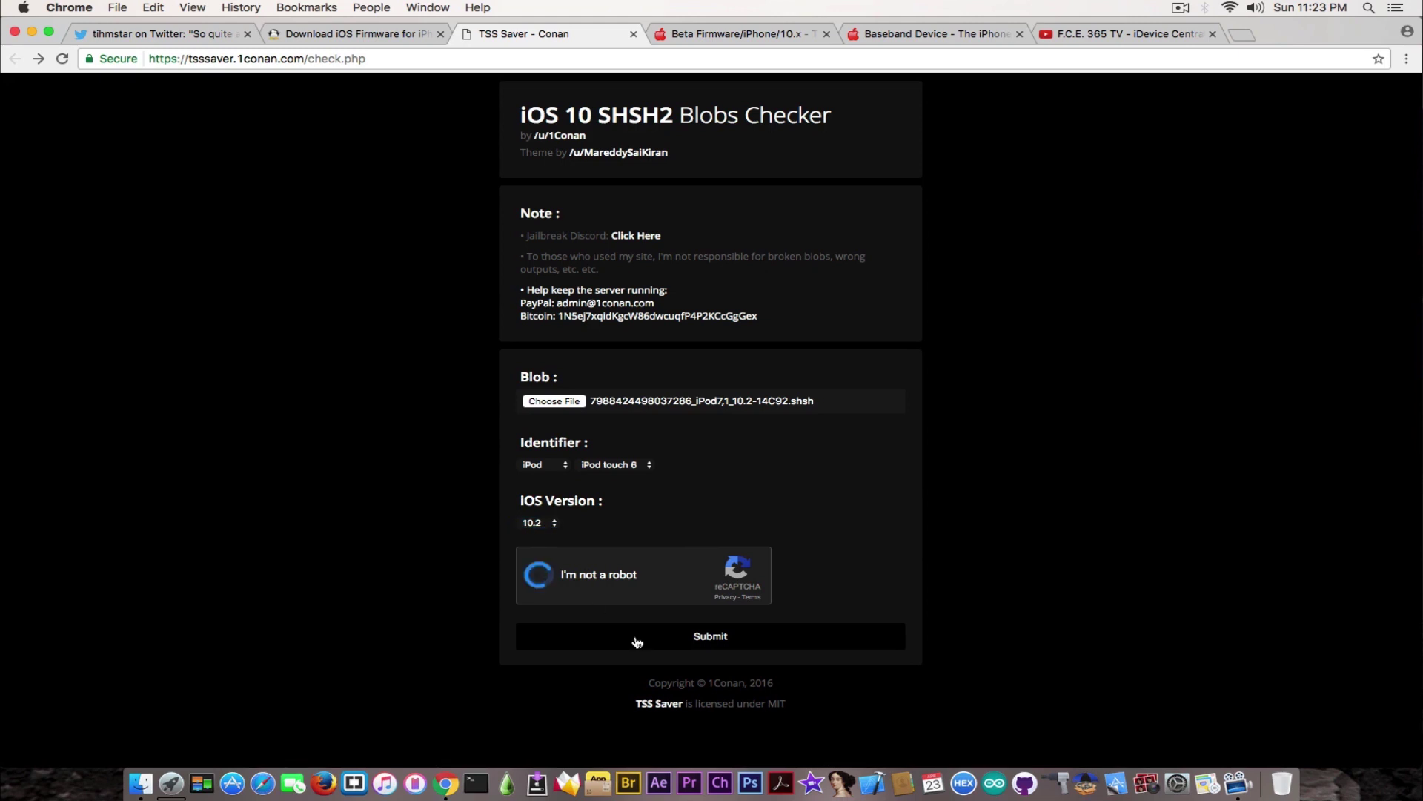
Submit the blob and highlight the results 'file is valid', Rosi Tag 'true' and board 'n102ap'.
click(715, 642)
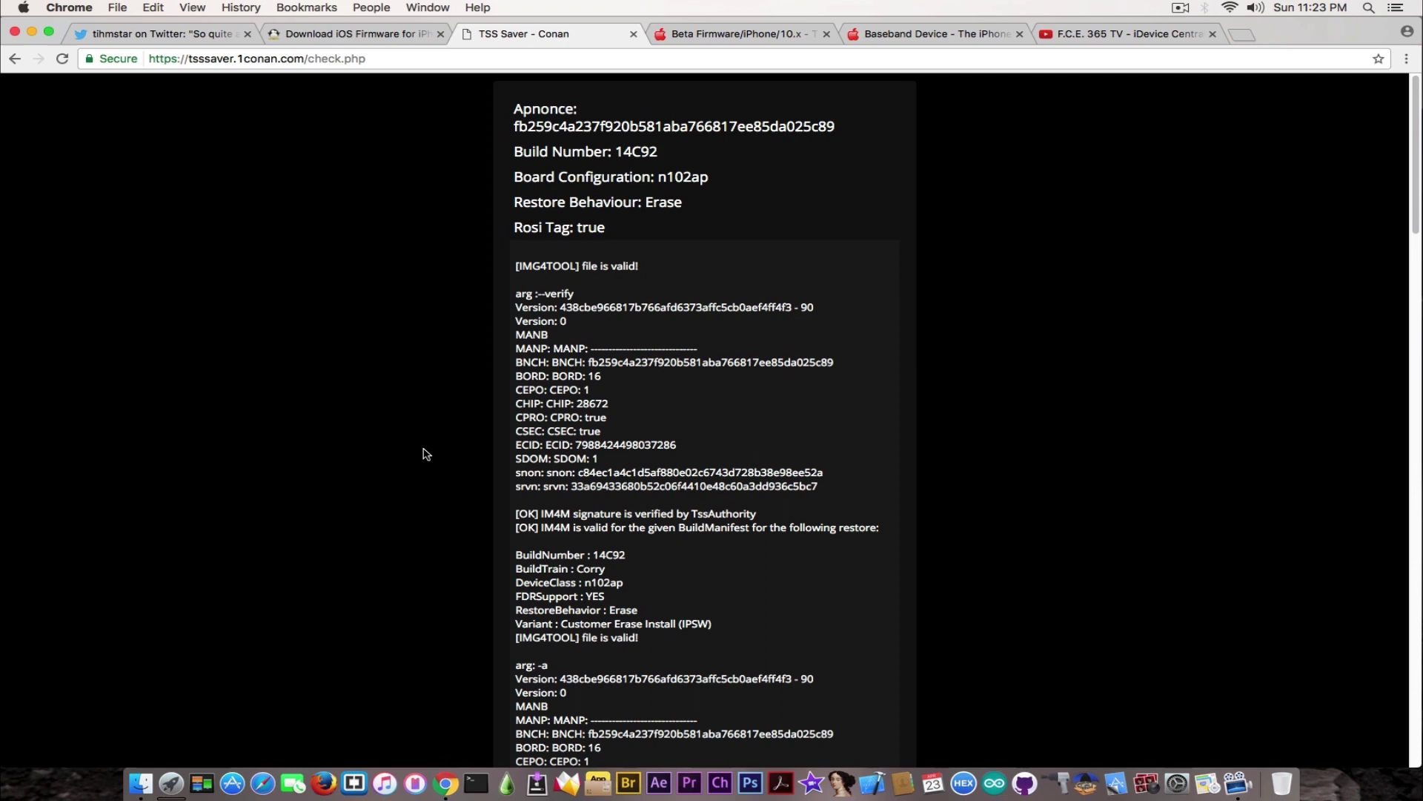
drag(647, 269, 491, 264)
double_click(583, 229)
double_click(686, 178)
click(205, 186)
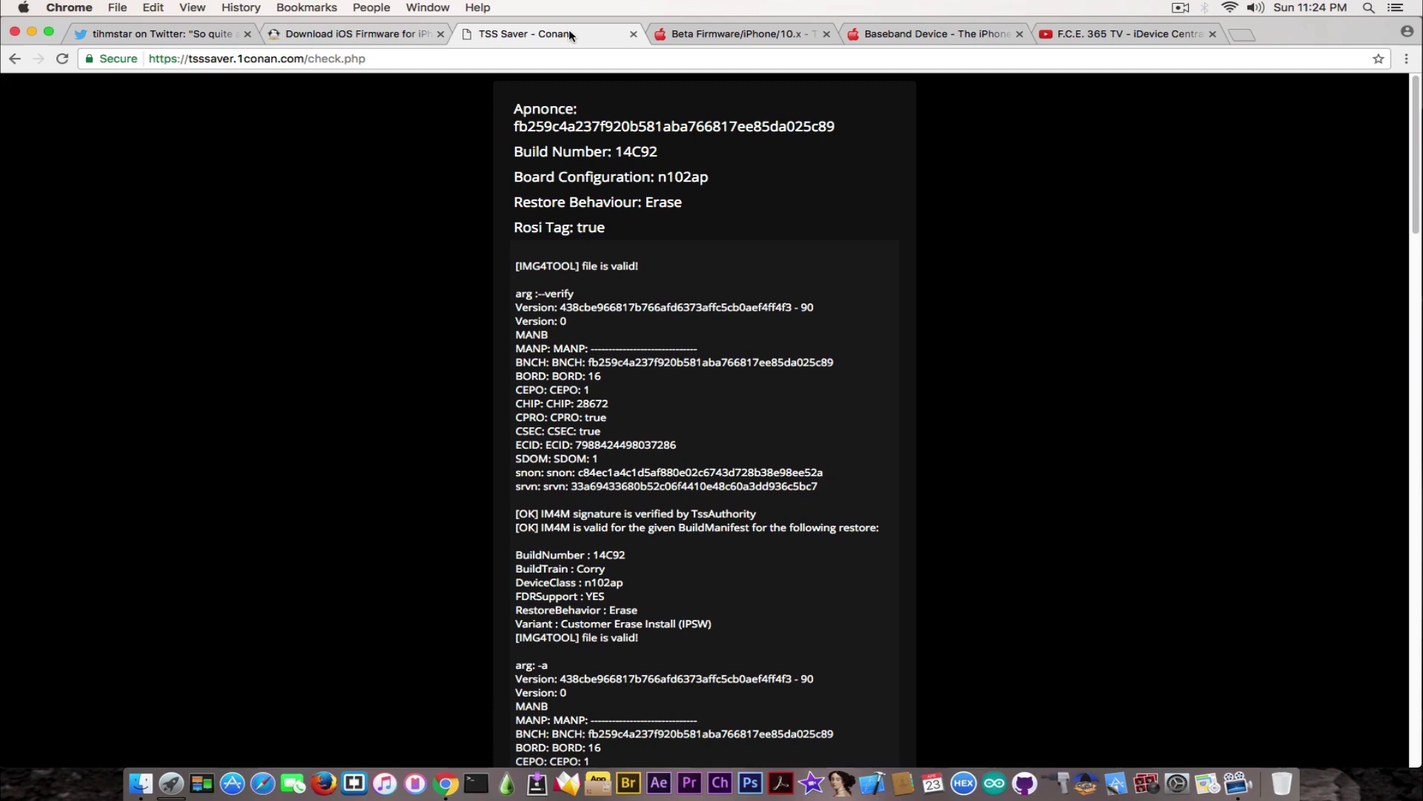
click(632, 35)
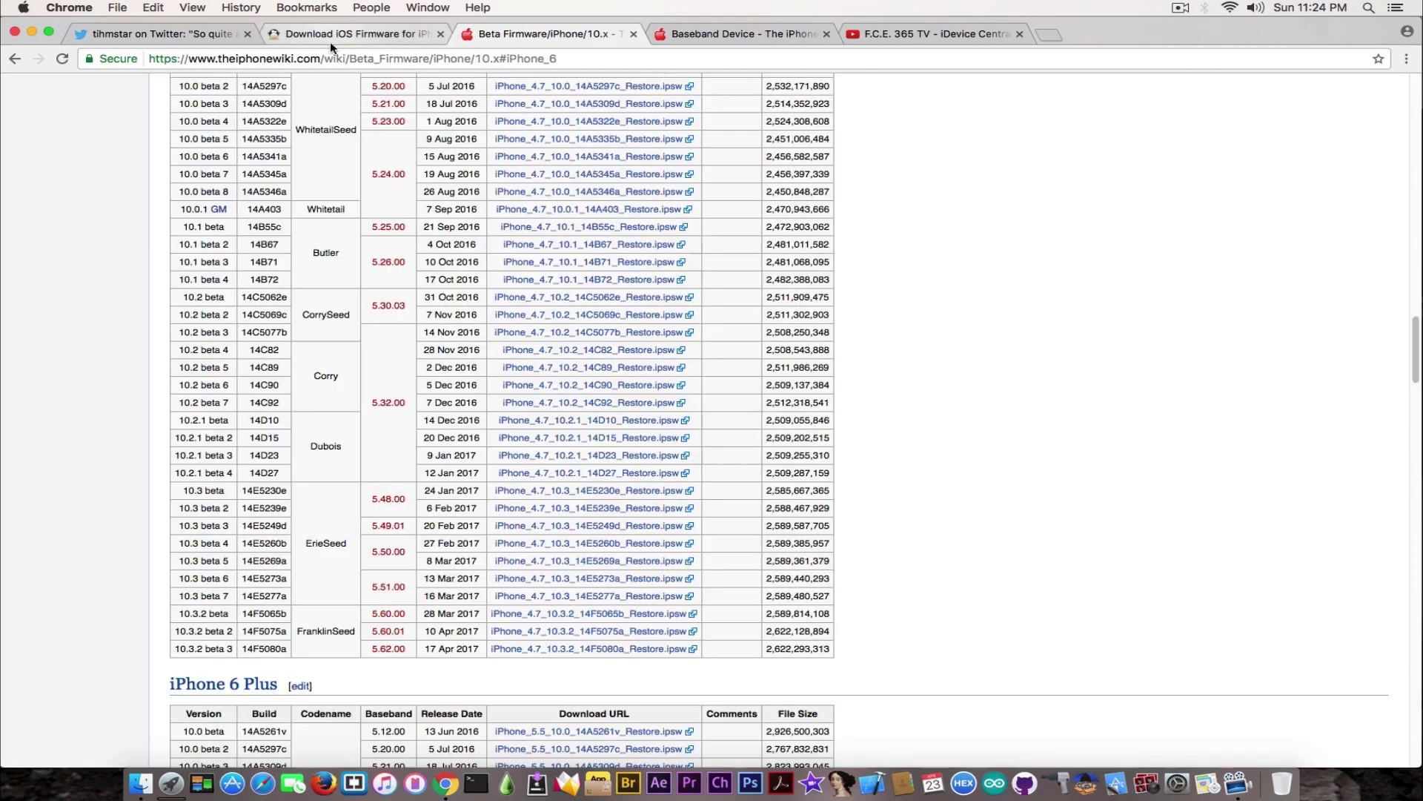
click(212, 33)
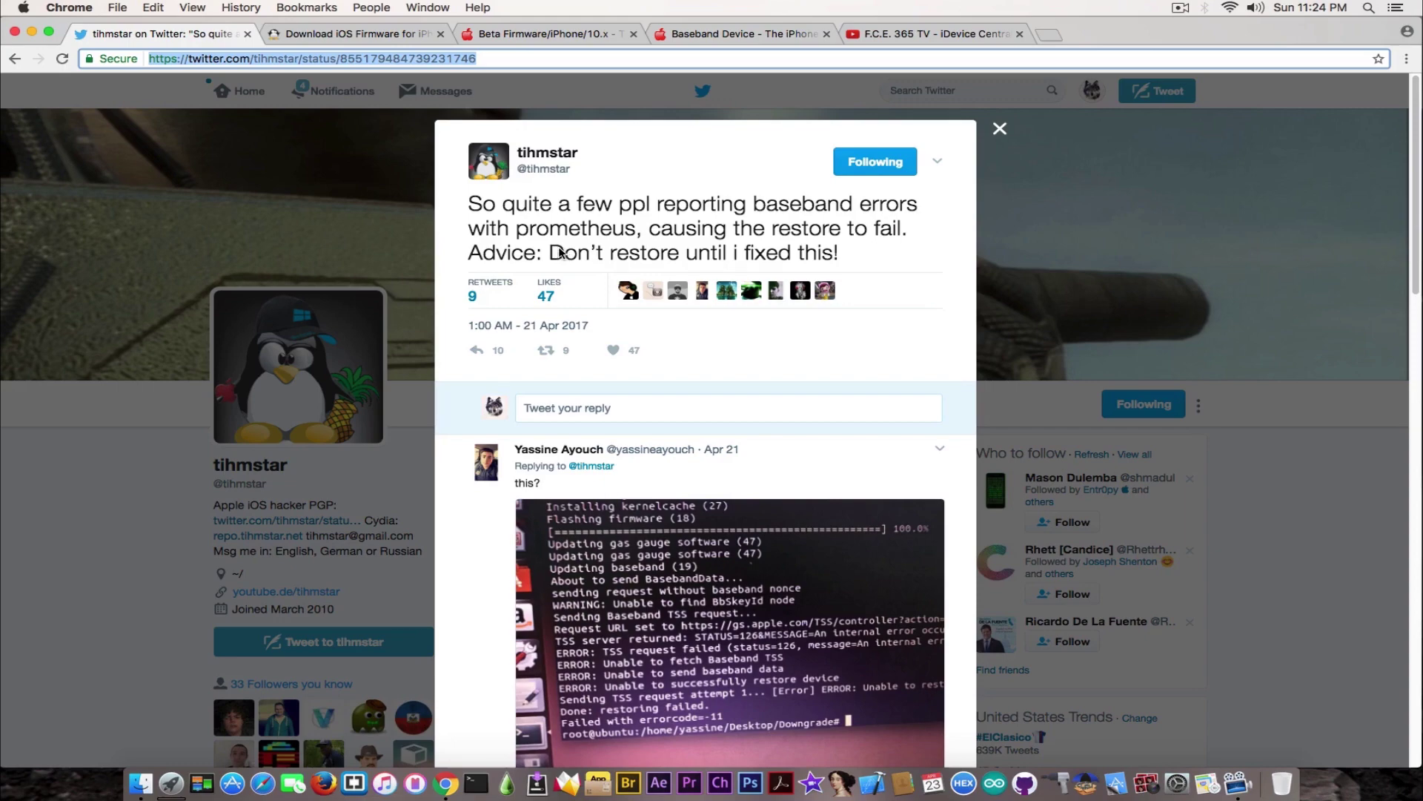
click(630, 27)
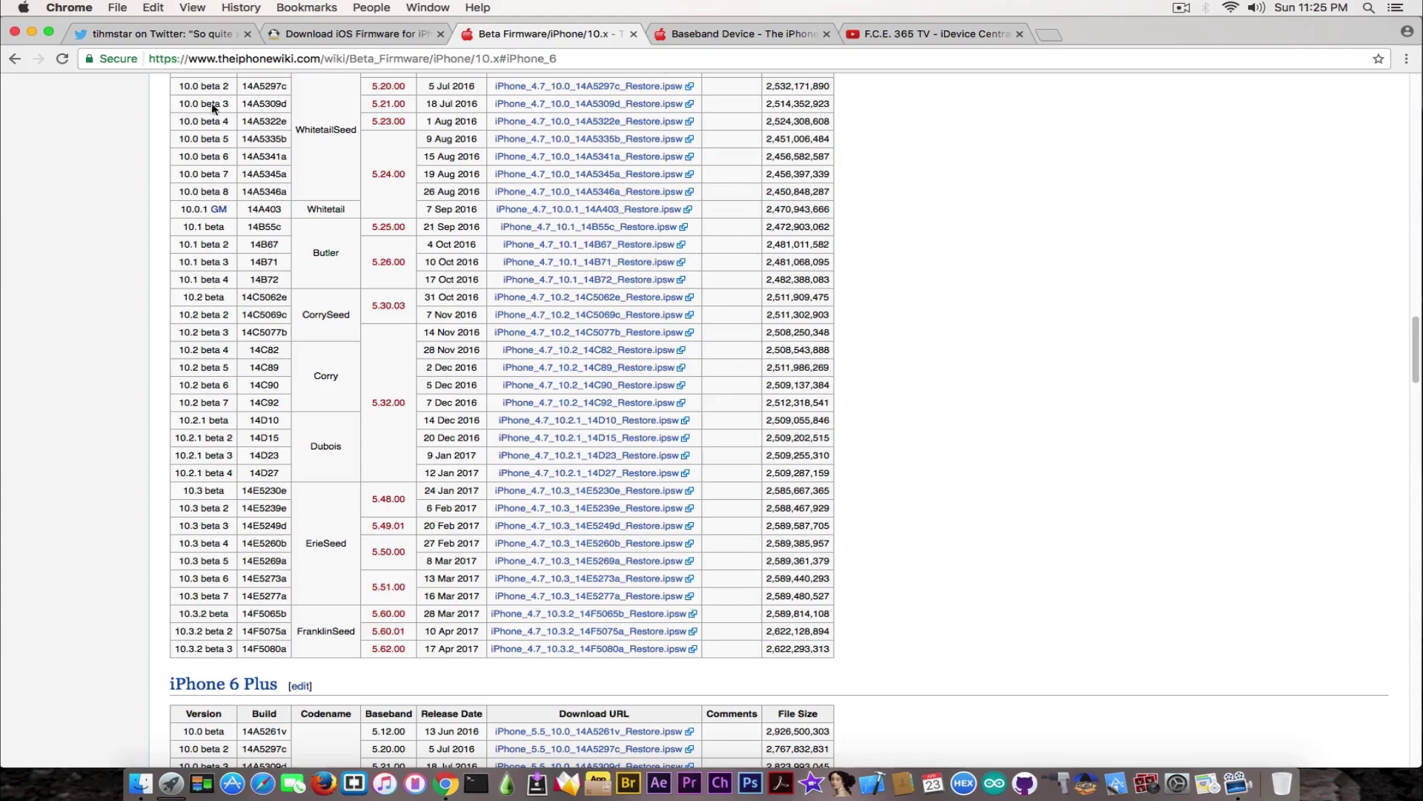
Minimize the Chrome window so the macOS desktop and its icons show.
click(30, 34)
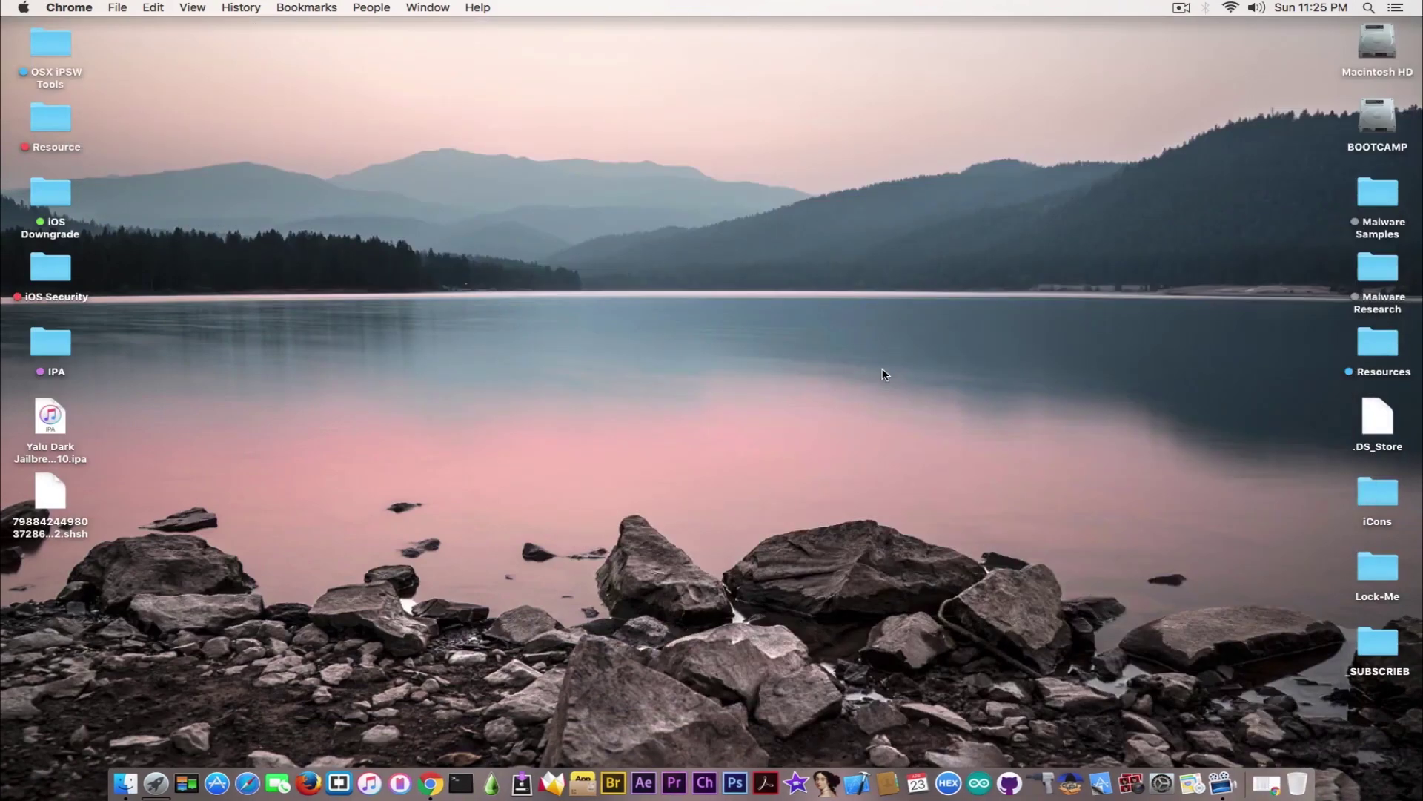